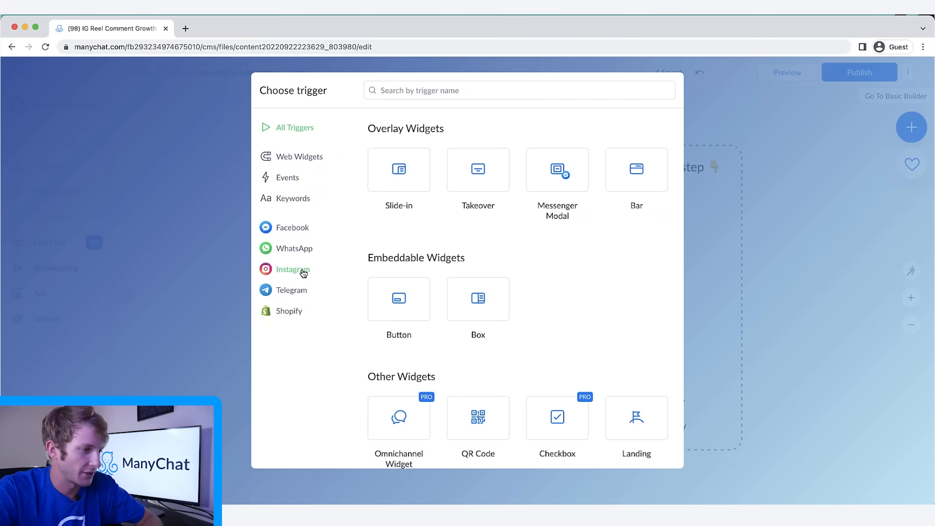
Add an Instagram Comments trigger to the flow and set it to work with the next publication
click(303, 274)
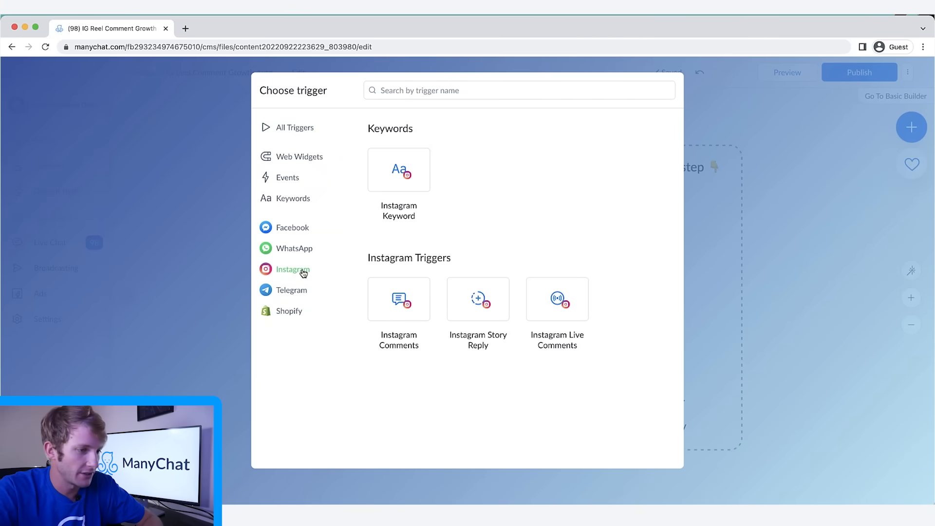
click(412, 319)
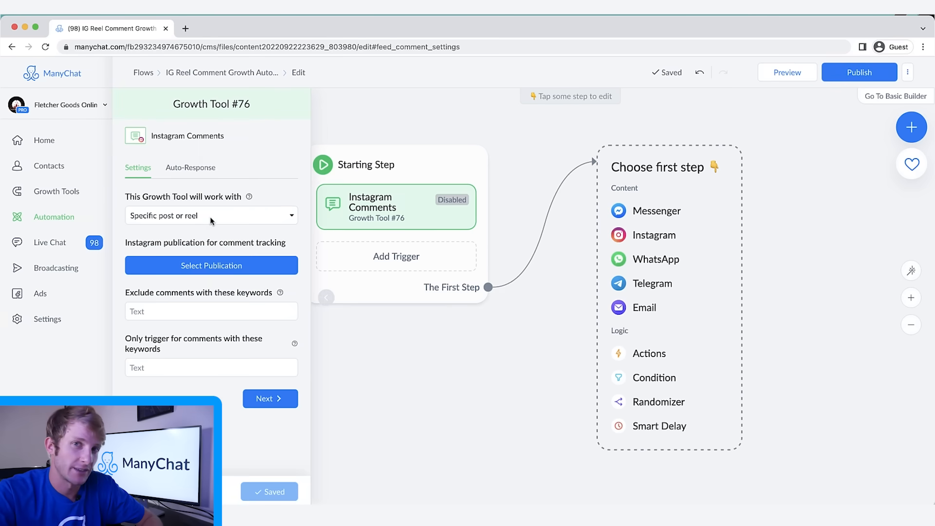
click(212, 221)
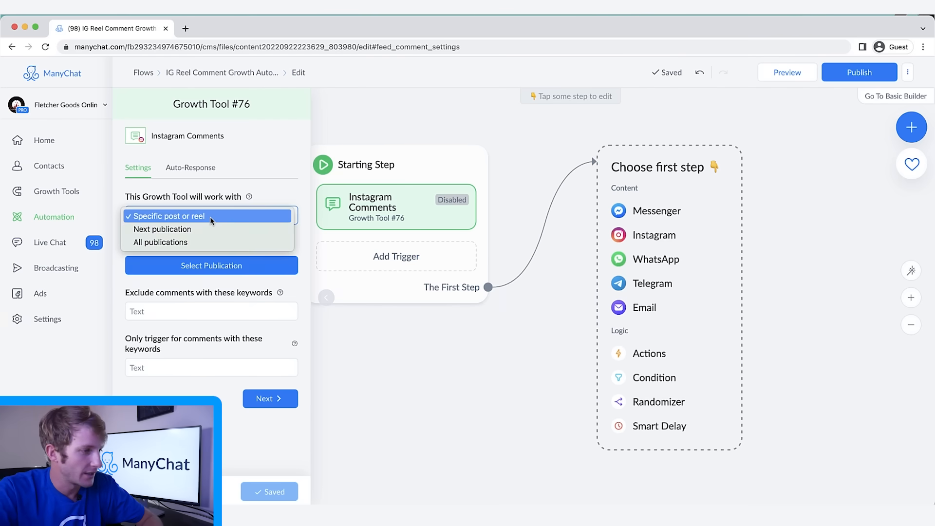
click(201, 229)
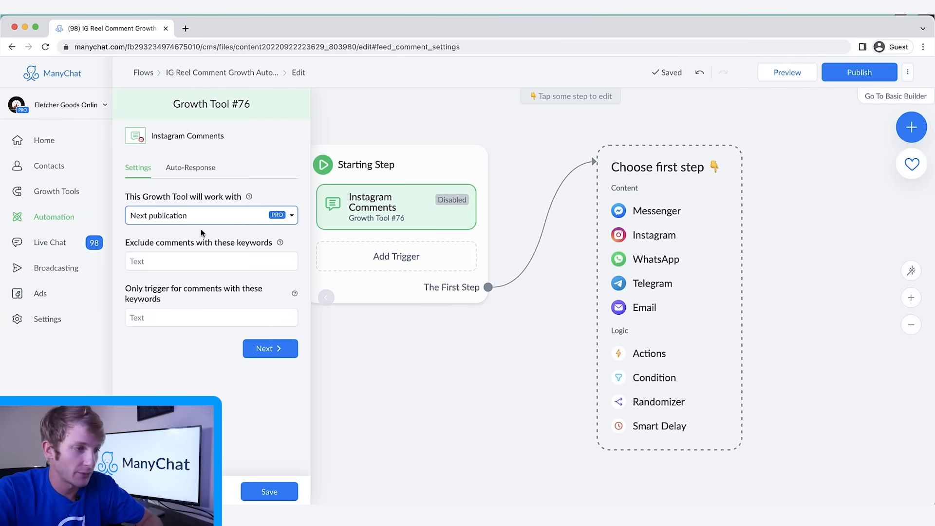
click(220, 222)
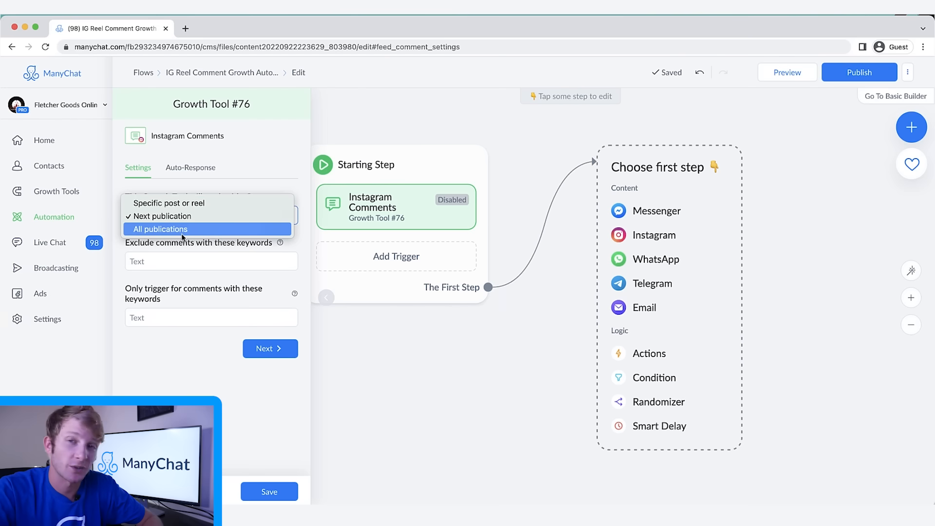
click(180, 216)
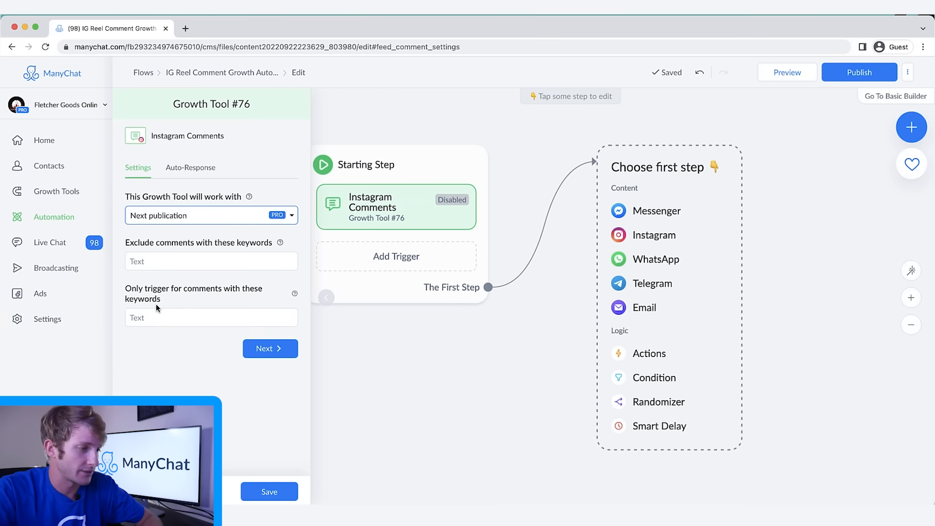
Limit the trigger to comments containing the keyword "Sale" and proceed to its auto-response settings
click(154, 321)
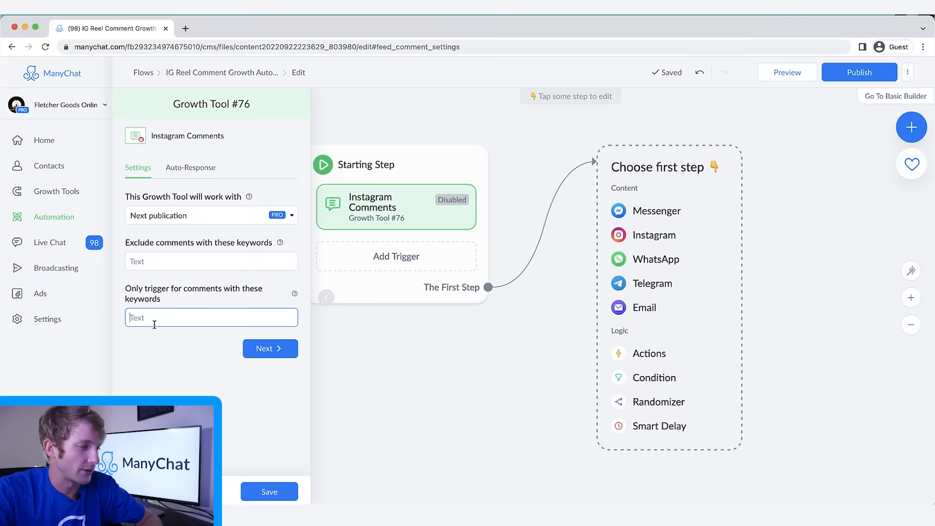
text(Sale, SALE, "Sale", "SALE")
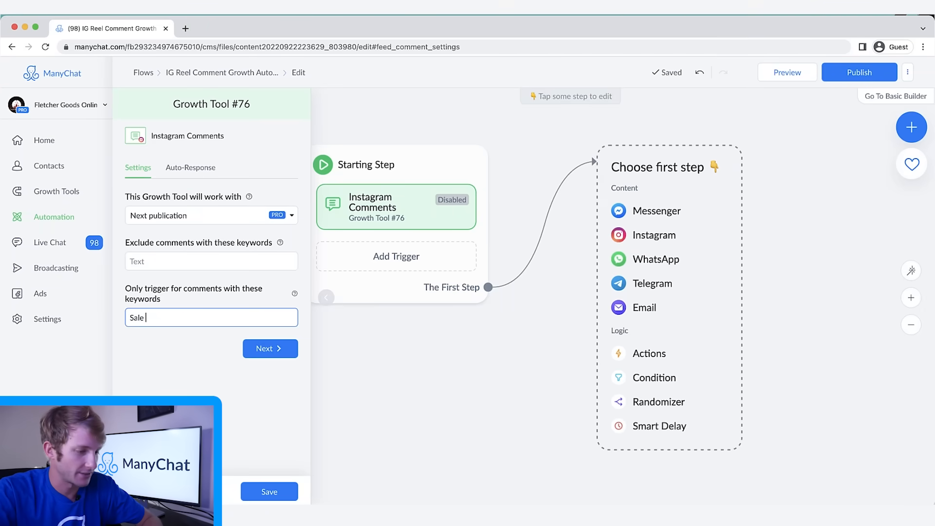
click(267, 348)
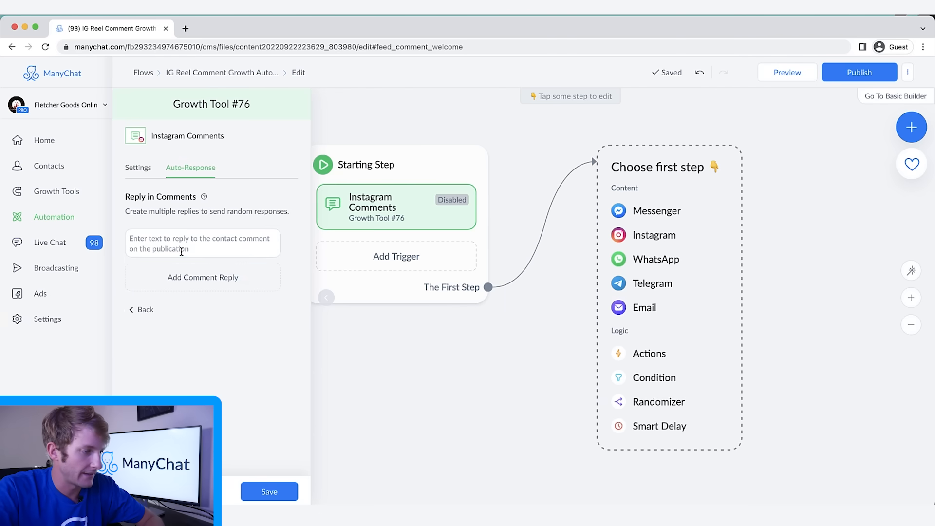
Write three alternative comment replies telling commenters that the coupon code is coming by DM, and save the trigger
click(181, 251)
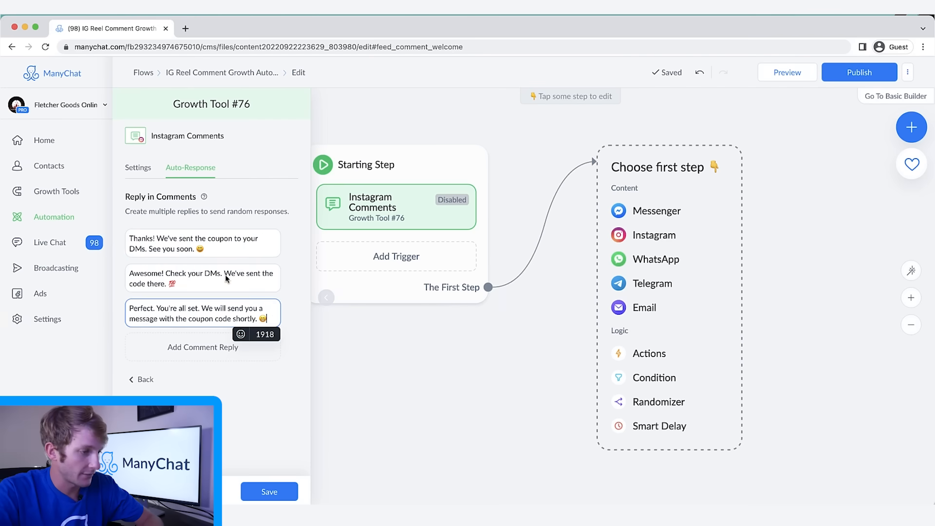
click(271, 437)
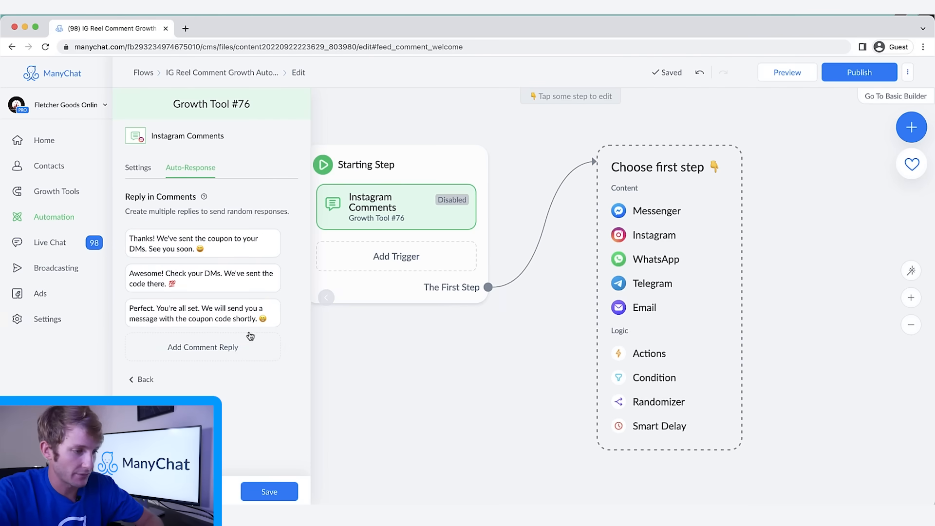
click(266, 494)
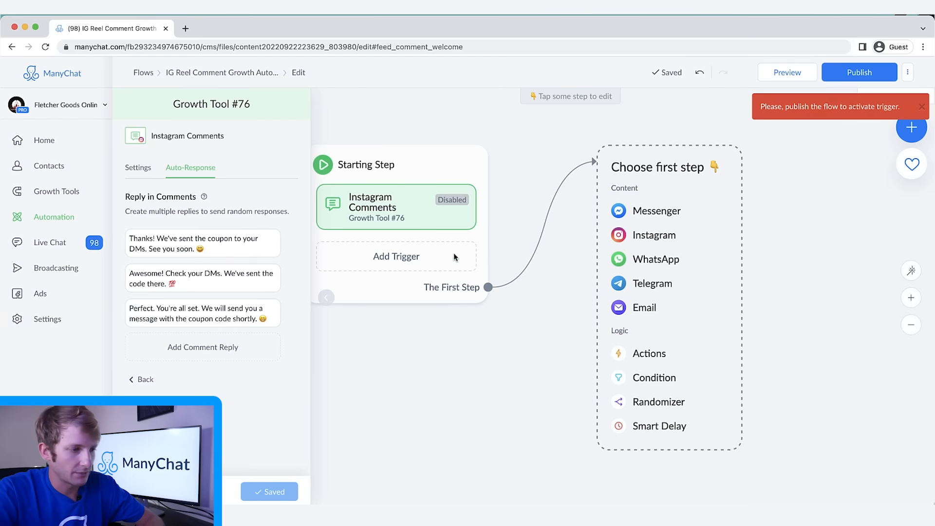
click(452, 363)
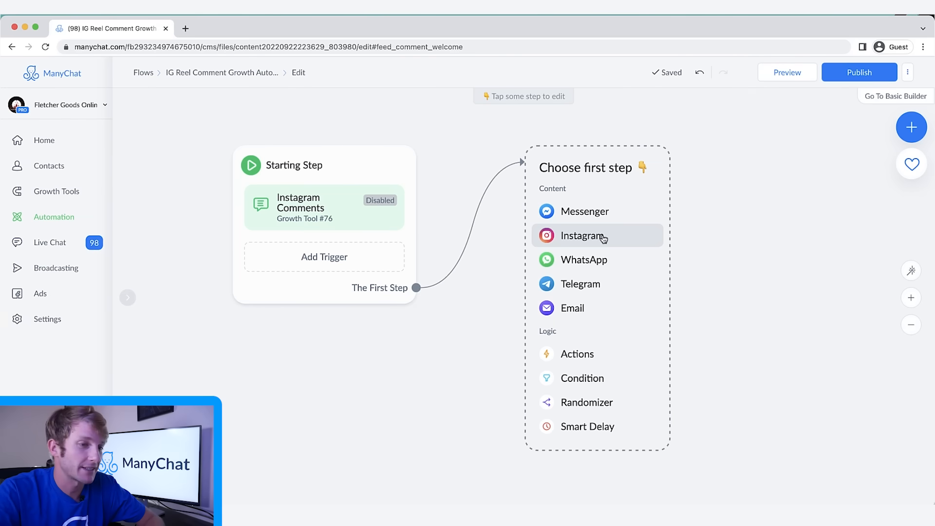
Add an Instagram message as the first step, greeting the contact by First Name, thanking them for commenting and giving coupon code SUMMER
click(603, 235)
click(612, 209)
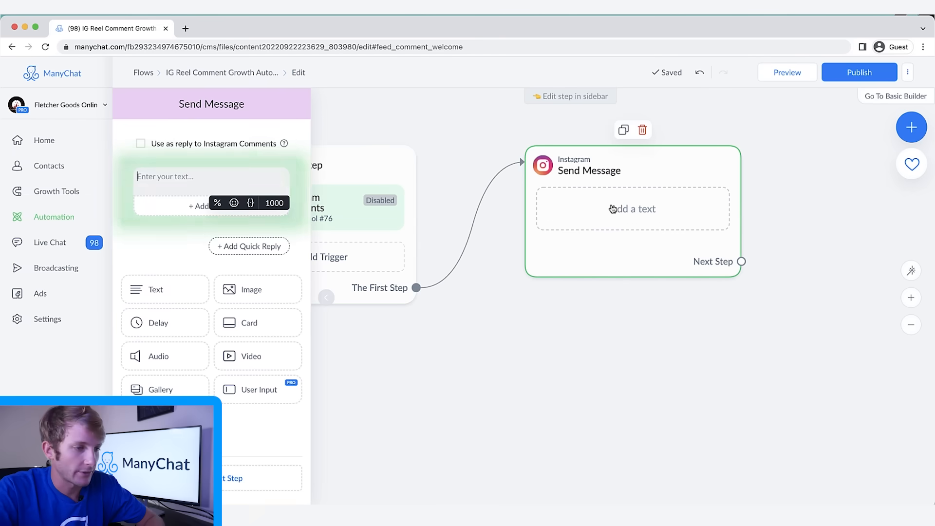
text(Hey)
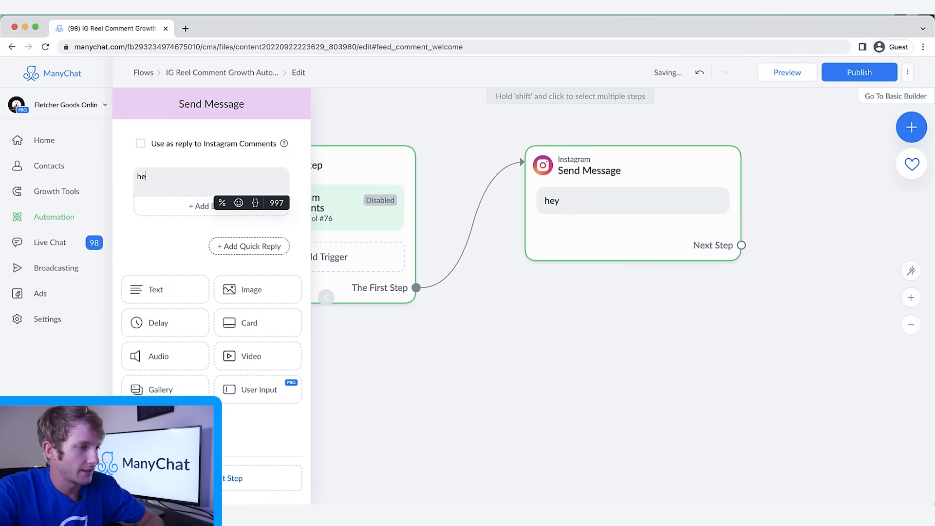
click(255, 203)
click(217, 354)
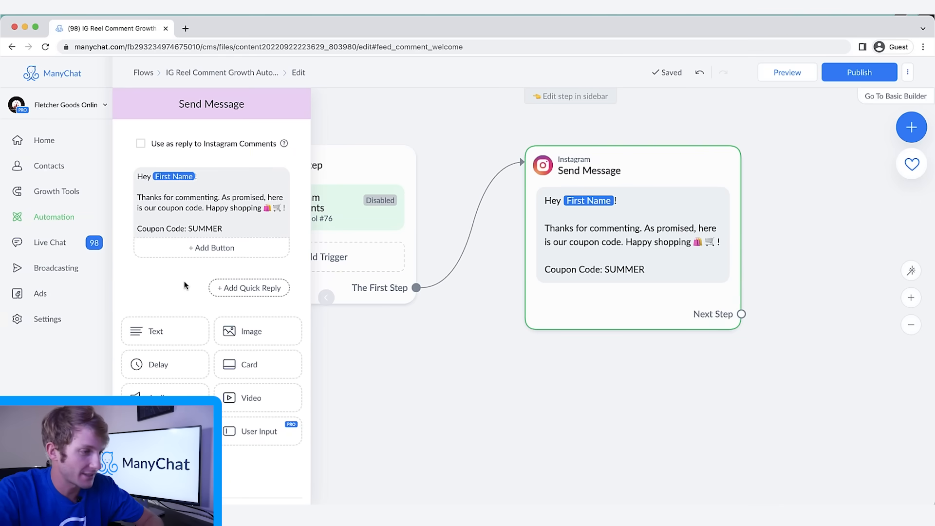
Add an "Our Store" button with a tent emoji that opens amazon.com, and use the message as reply to Instagram Comments
click(200, 248)
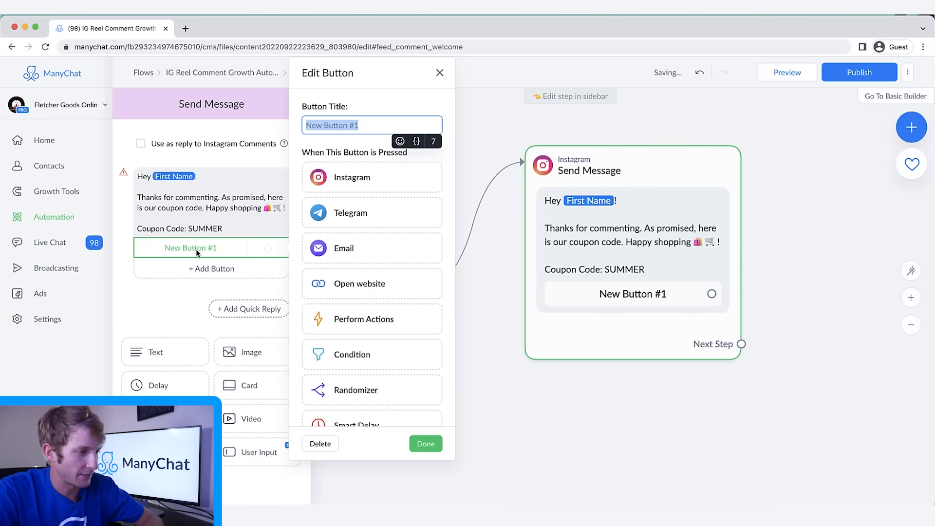
click(363, 283)
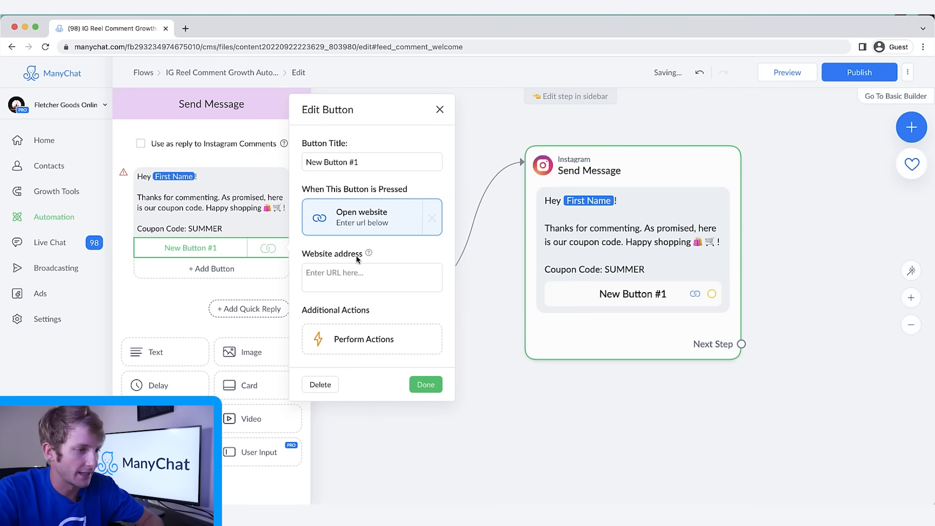
click(345, 284)
text(amazon.com)
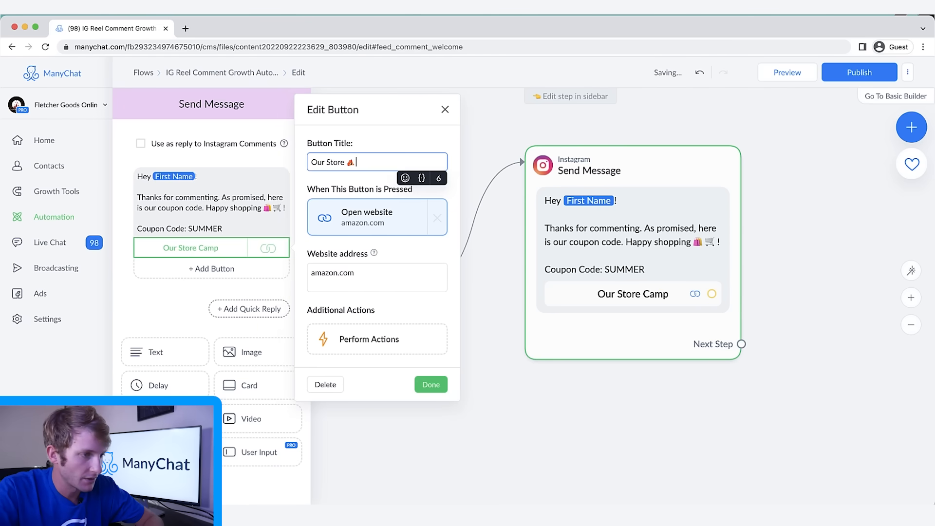
click(197, 294)
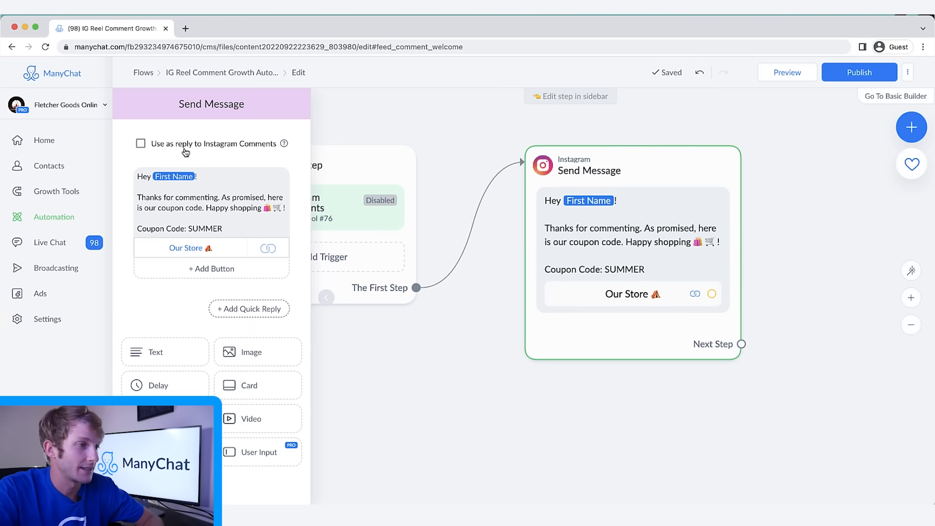
click(595, 365)
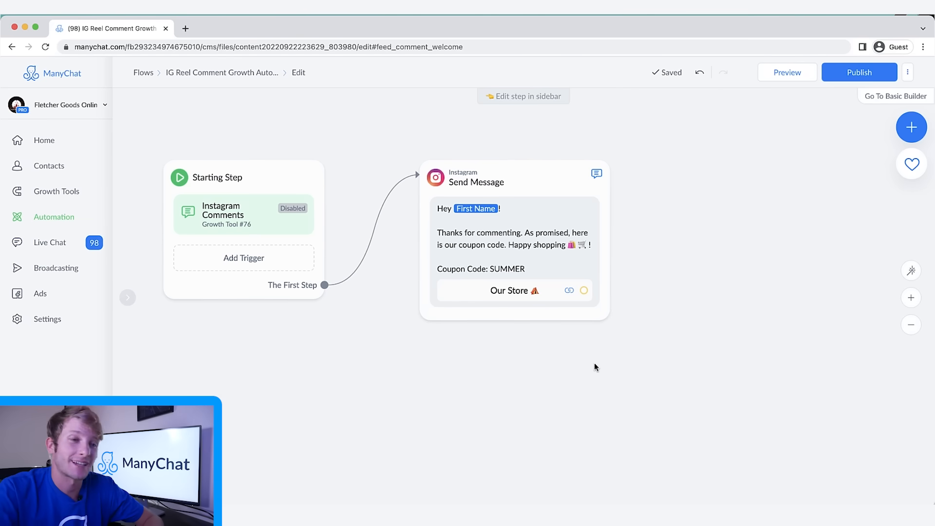
Connect the Our Store button to a new Actions step that adds the tag "Summer Coupon User"
click(584, 290)
click(682, 267)
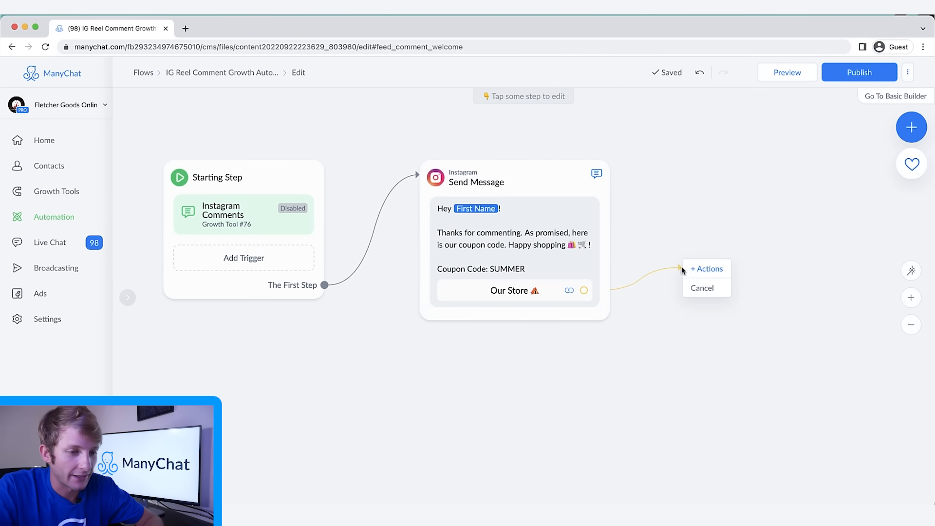
click(706, 267)
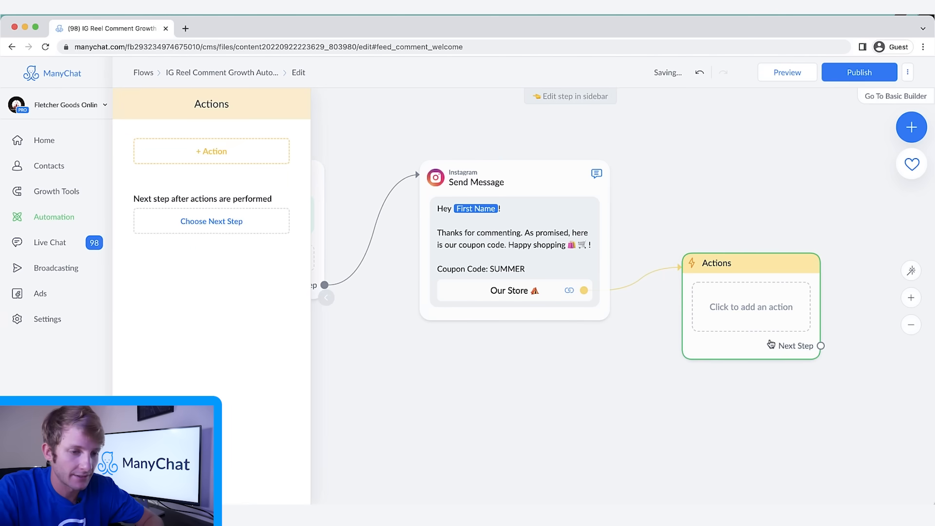
click(226, 161)
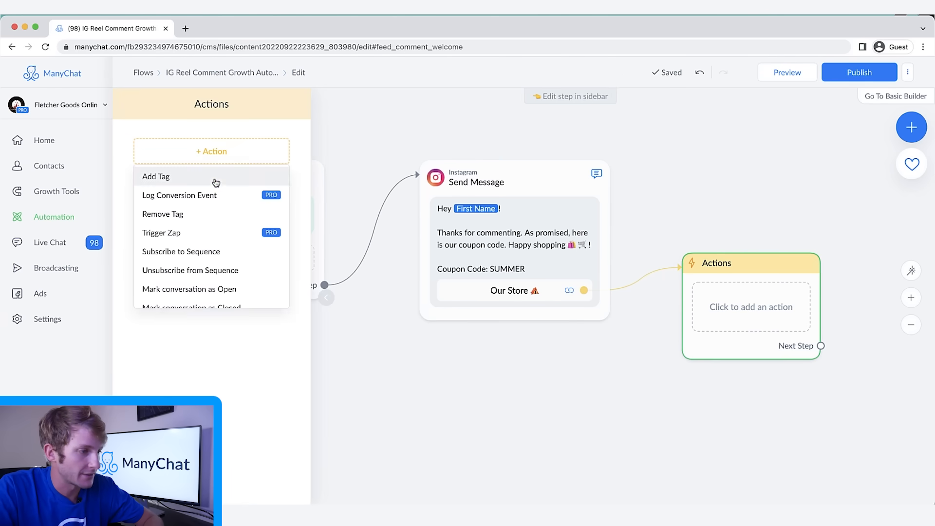
click(215, 177)
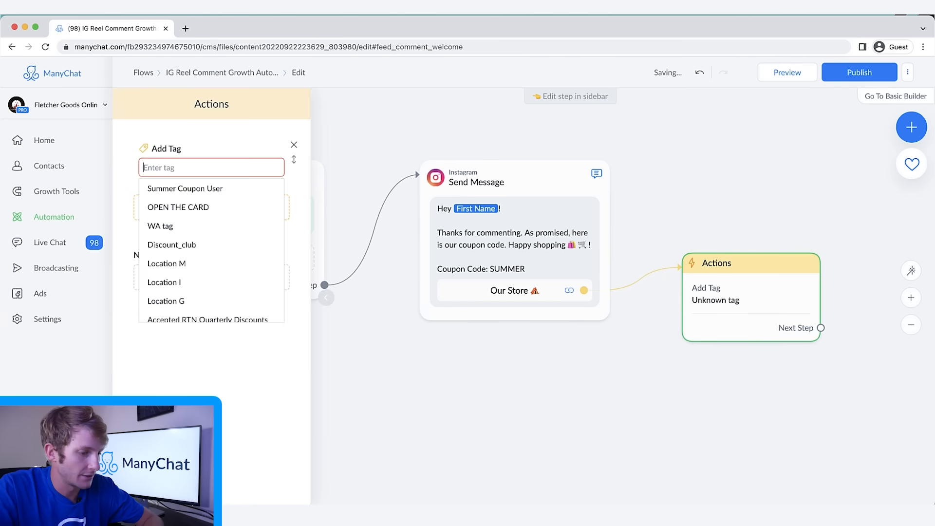
text(S)
click(199, 195)
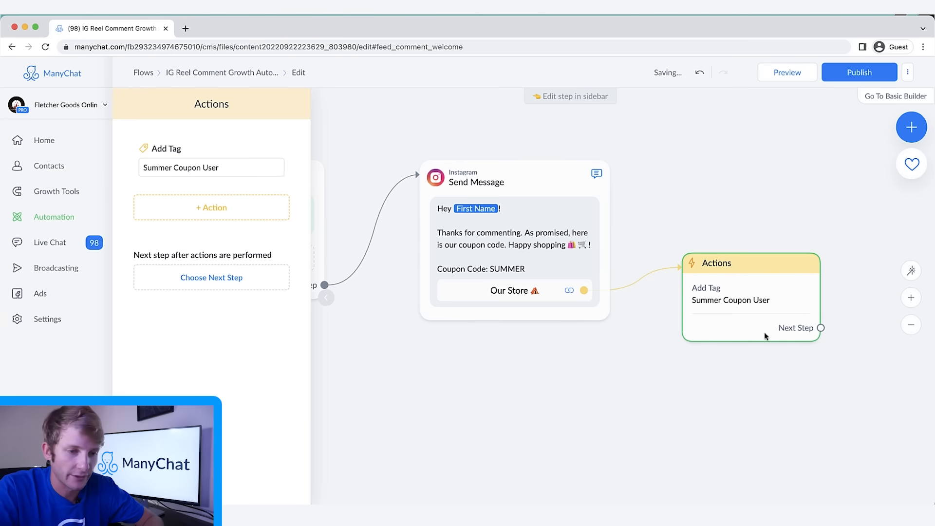
click(805, 395)
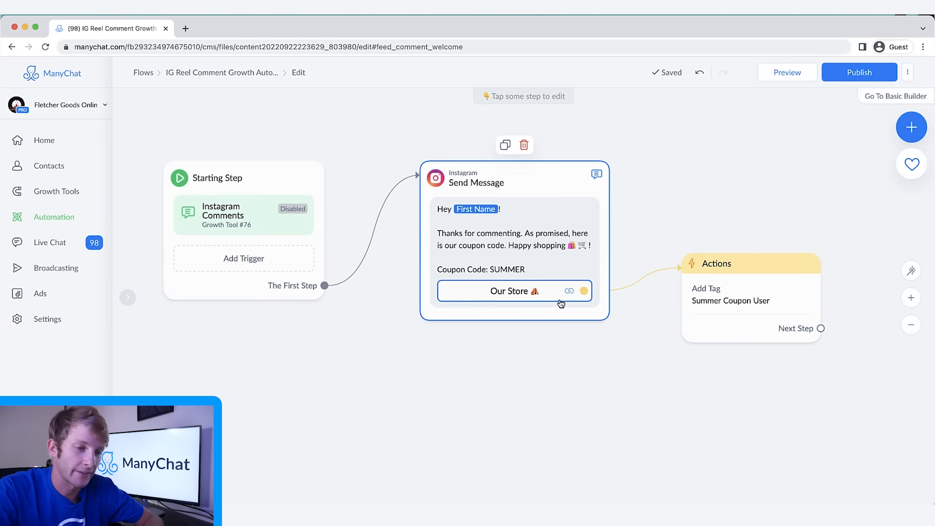
drag(626, 350, 486, 357)
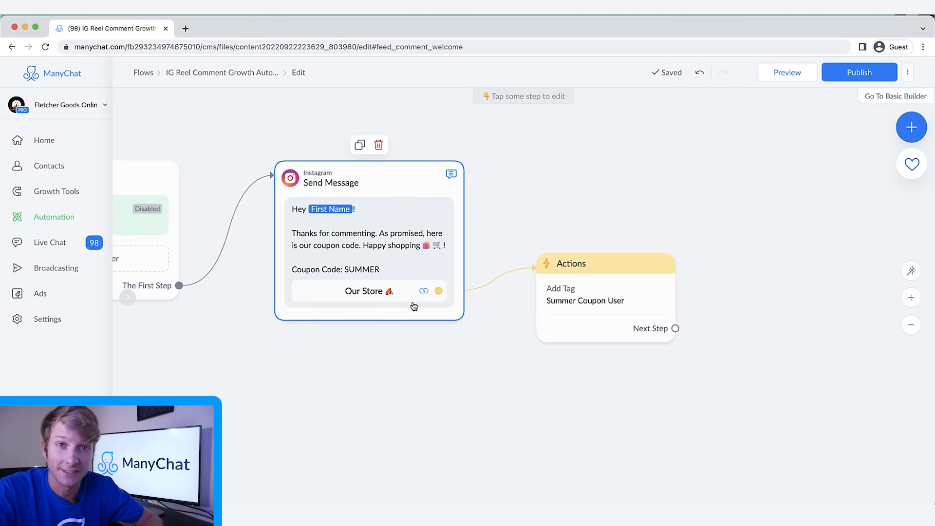
drag(676, 328, 771, 275)
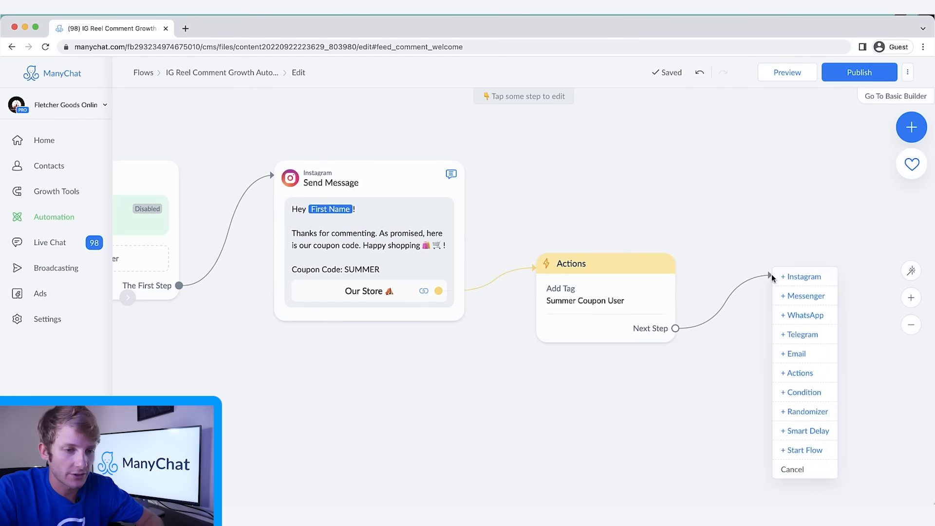
click(818, 281)
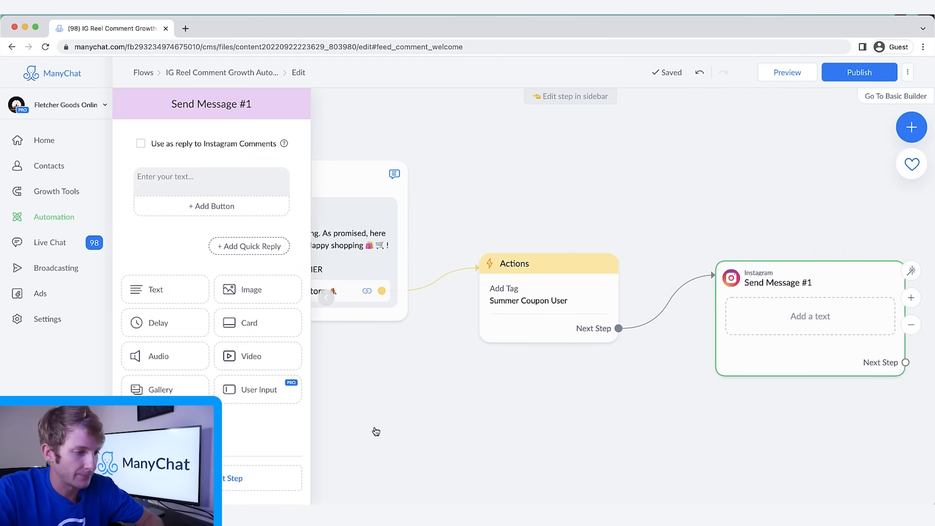
mouse_move(682, 212)
click(674, 192)
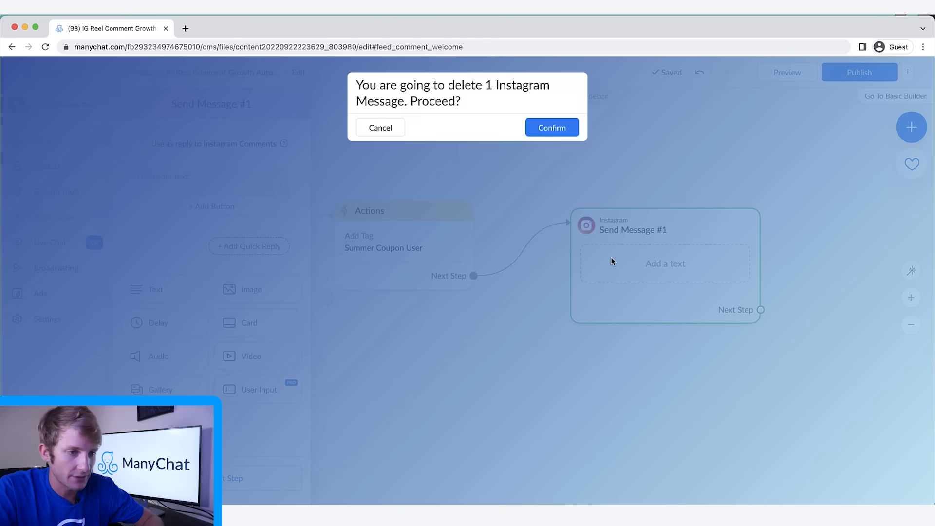
click(573, 125)
Add a Smart Delay after the Actions step and set its duration to 20 hours
drag(470, 277, 577, 268)
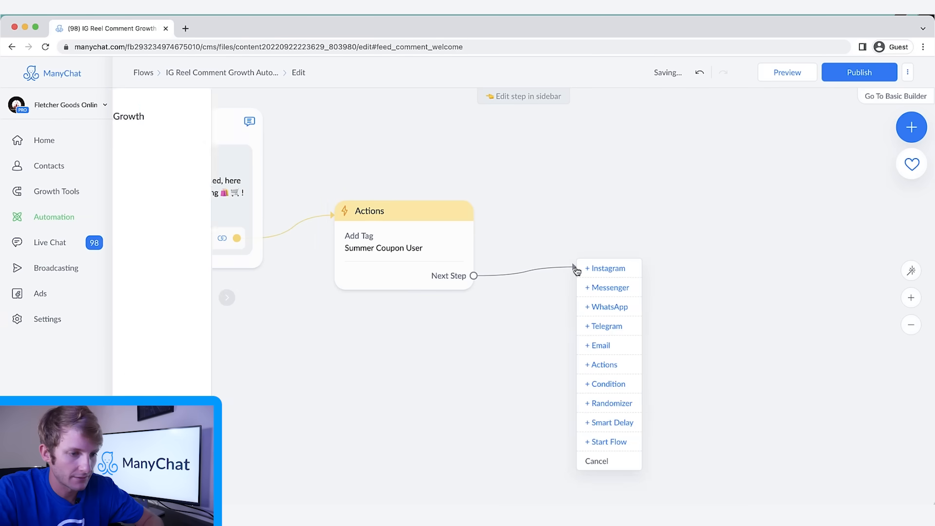
click(615, 422)
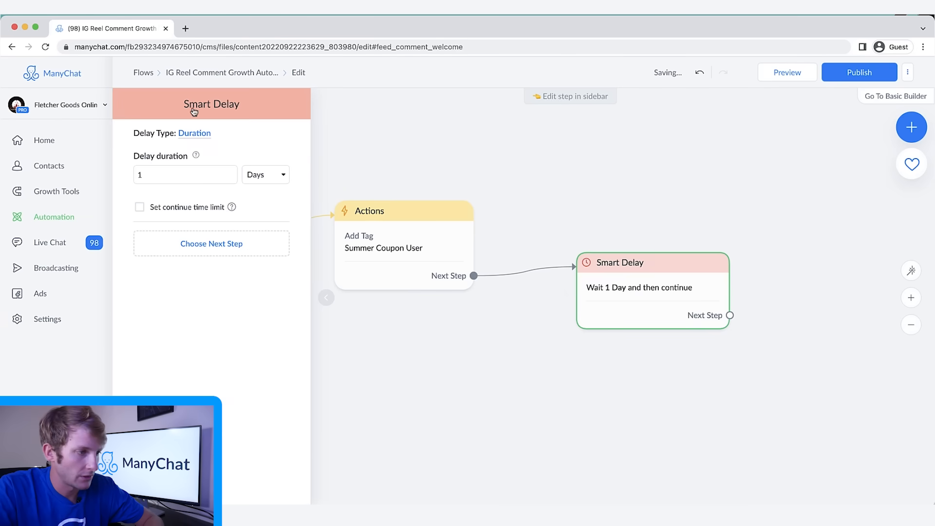
click(193, 182)
key(BackSpace)
text(20)
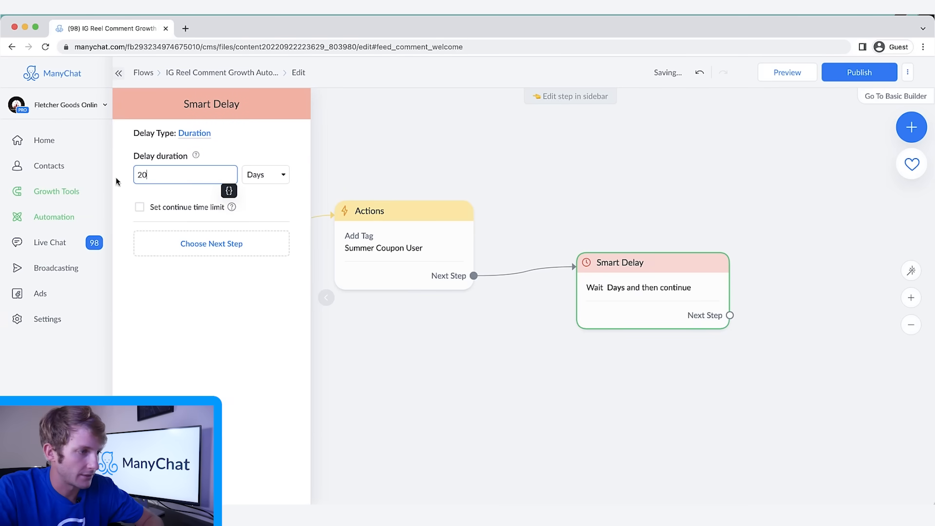
click(262, 173)
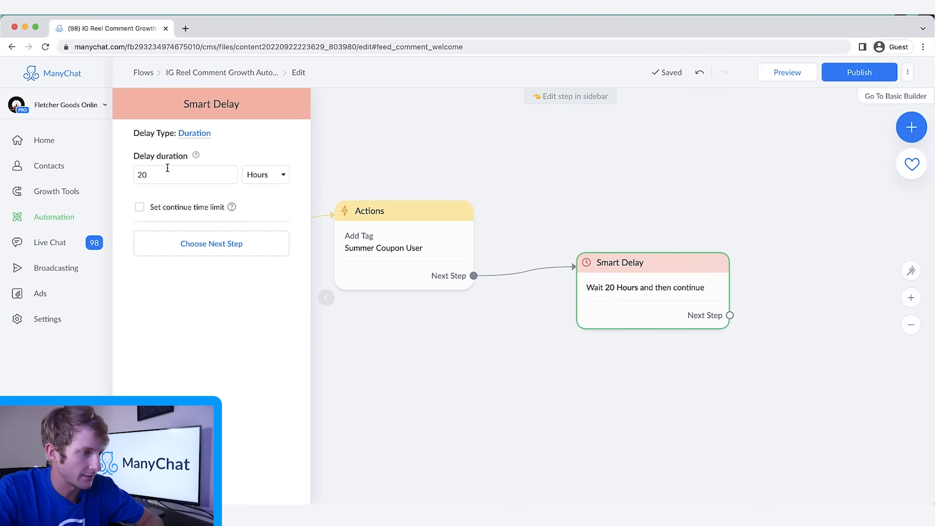
Set the Smart Delay duration to 2 hours and add an Instagram message as its following step
click(184, 172)
key(BackSpace)
click(229, 255)
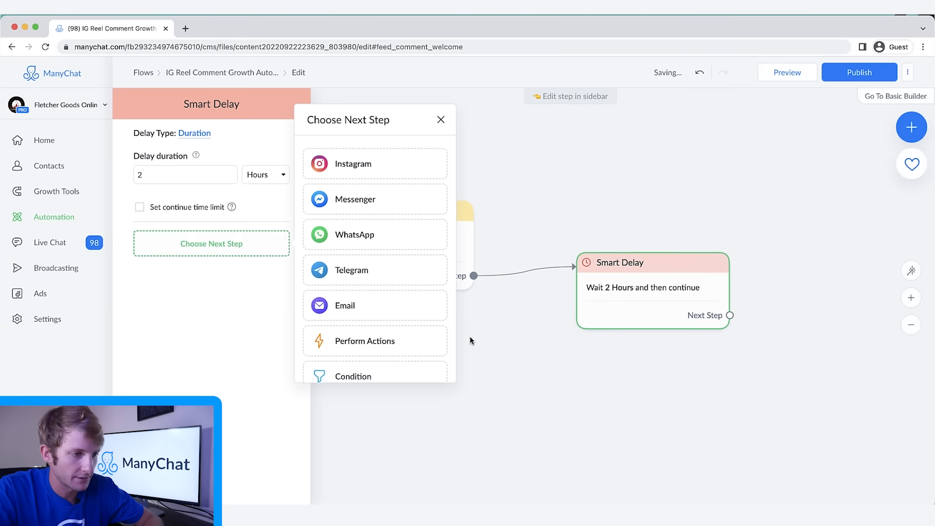
click(380, 174)
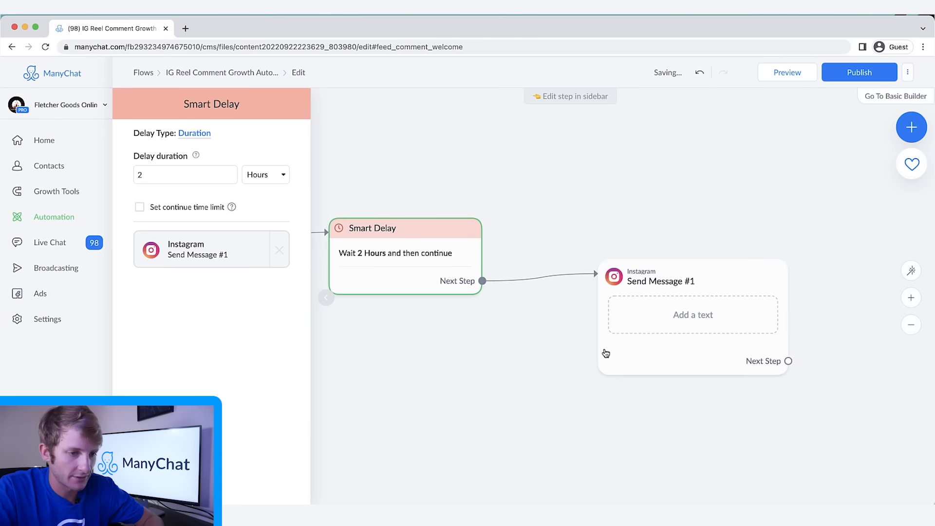
Write "Hey are you interested in more discounts?" as the text of the new Instagram message
click(605, 350)
text(Hey a)
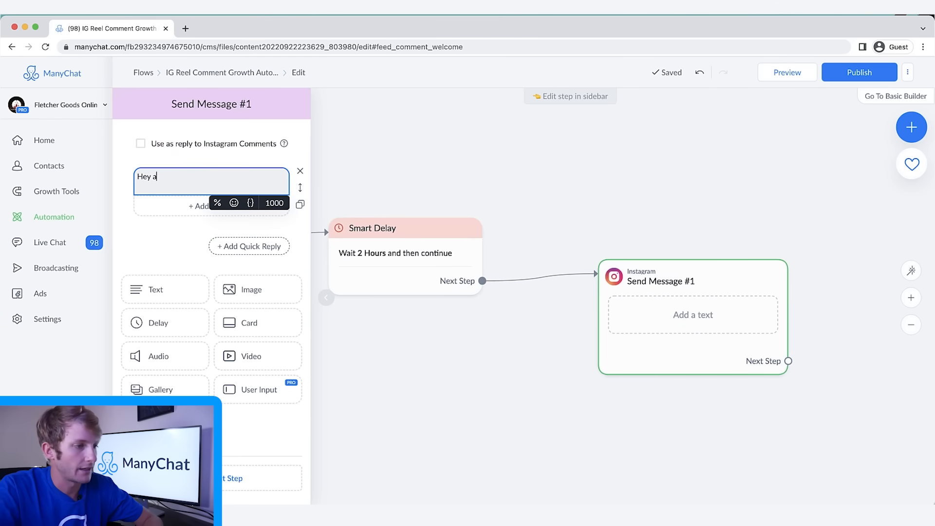
text(re you interested in more discounts?)
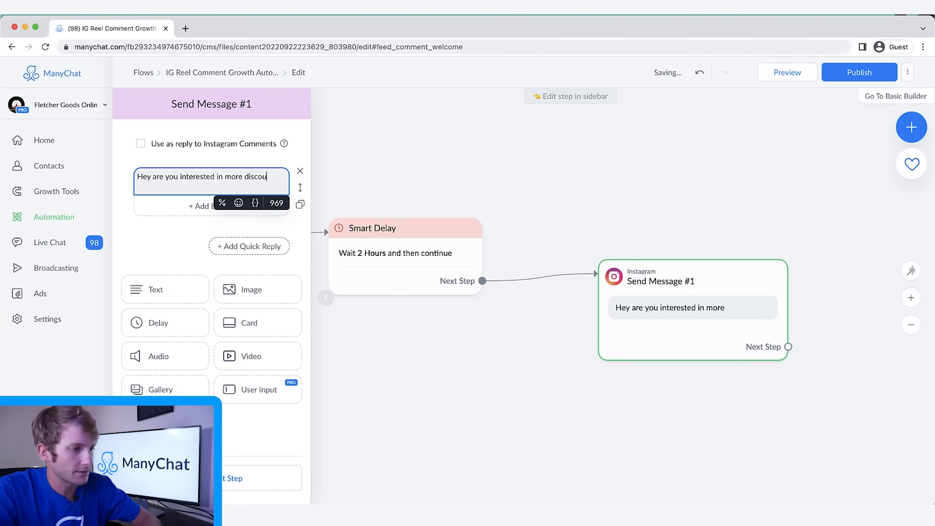
click(178, 232)
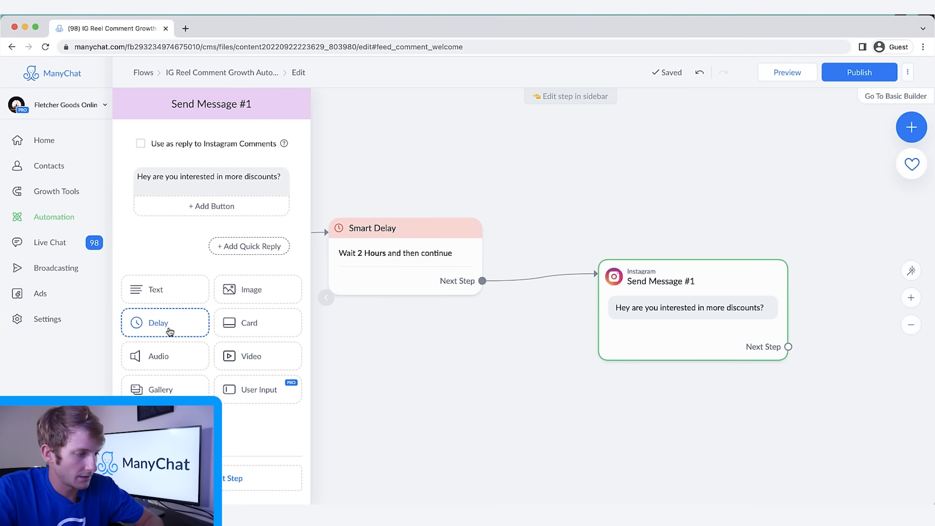
Add a 3-second delay and the text "You can sign up for our email newsletter and recieve 50% off your first order? What do you think?"
click(171, 329)
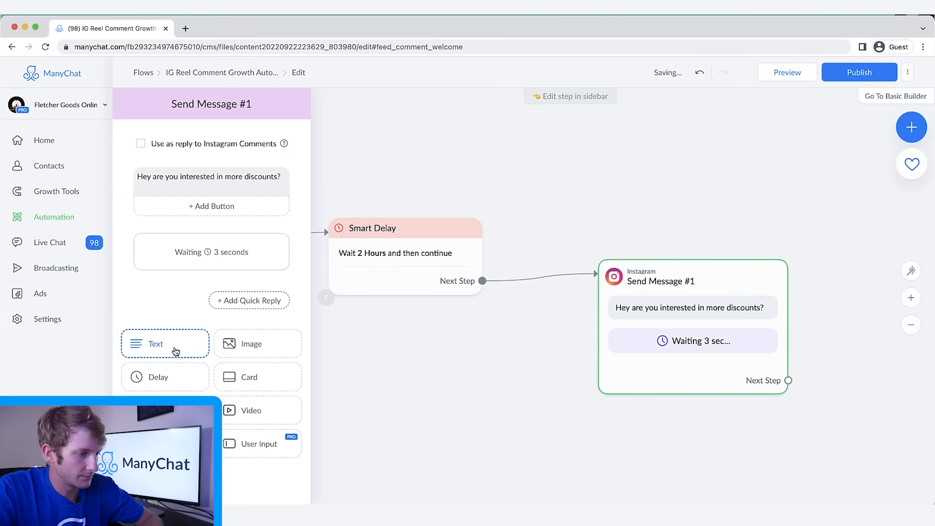
click(174, 349)
click(208, 291)
text(You )
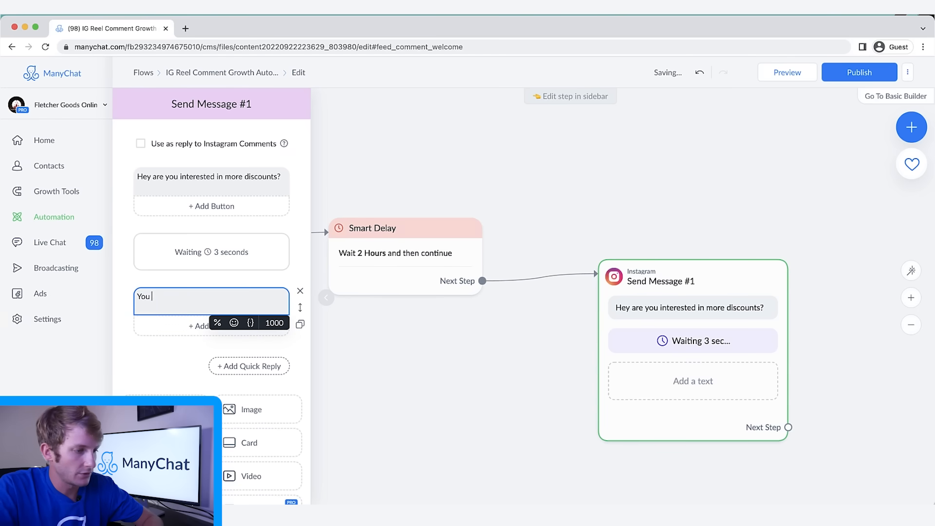
text(can sign up for )
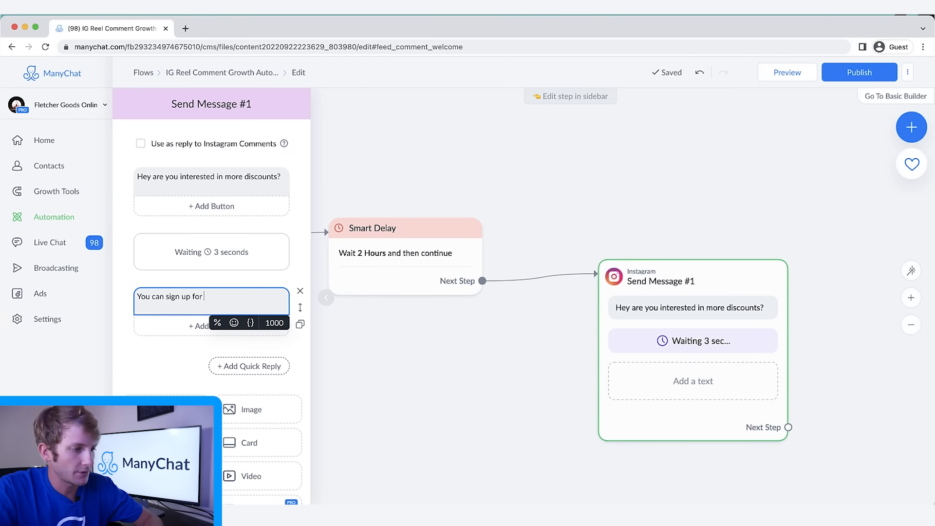
text(our email newsletter and reci)
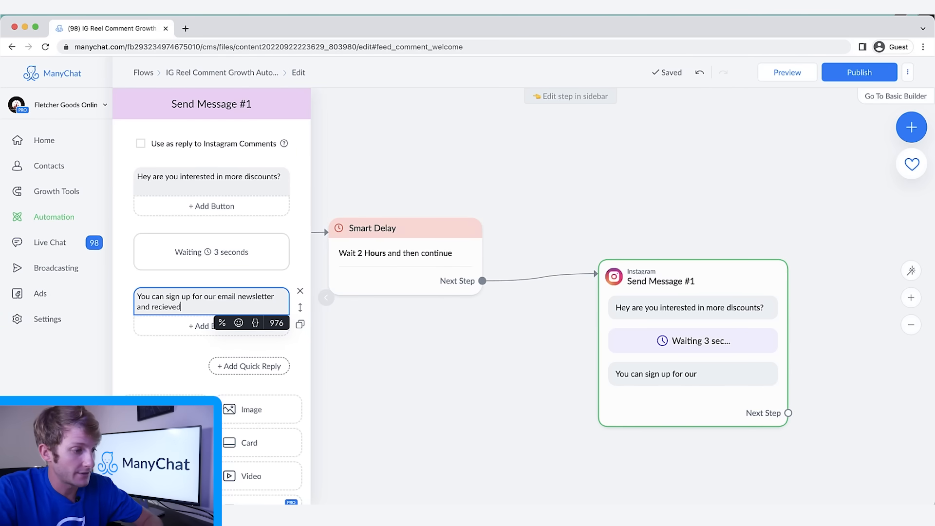
text(eved)
key(BackSpace)
text(50% off your f)
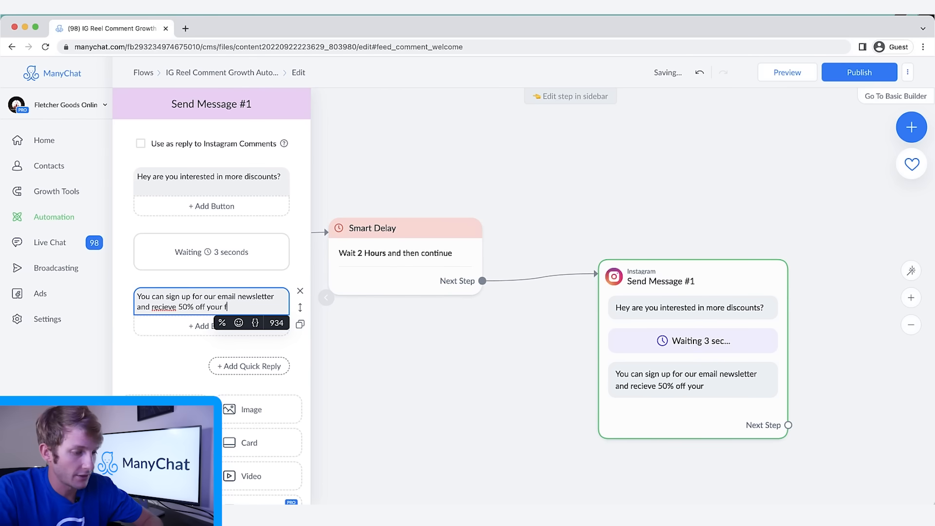
text(irst order? What do you thin)
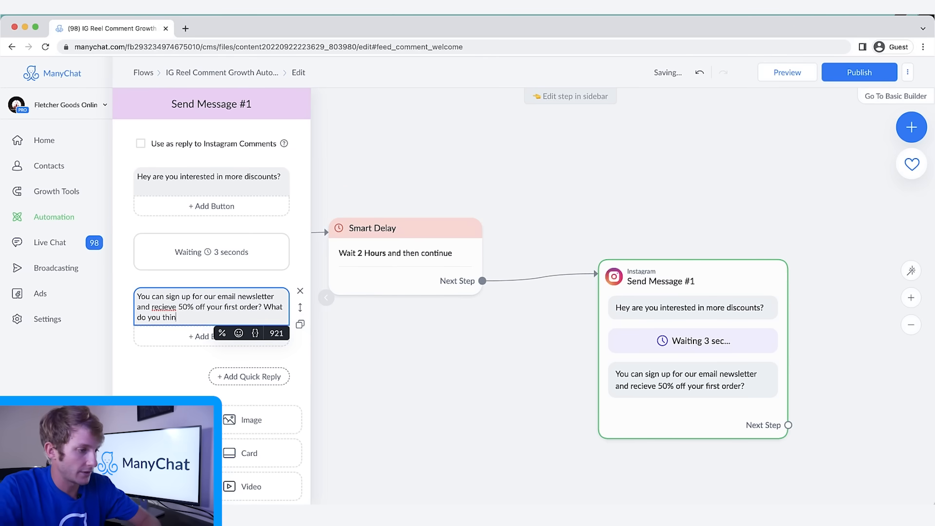
text(k)
click(198, 351)
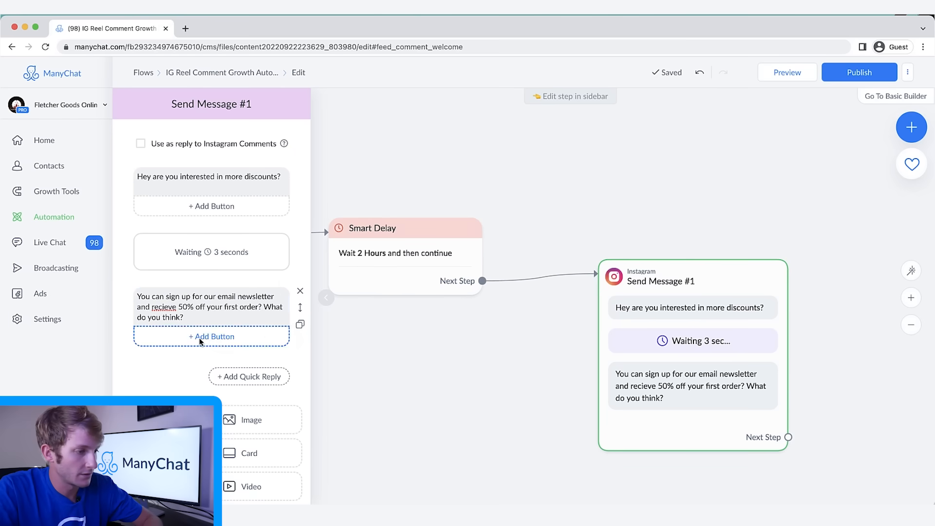
Add two buttons titled "Sure!" and "Sounds awesome!" under the newsletter text
click(199, 339)
text(Sure !)
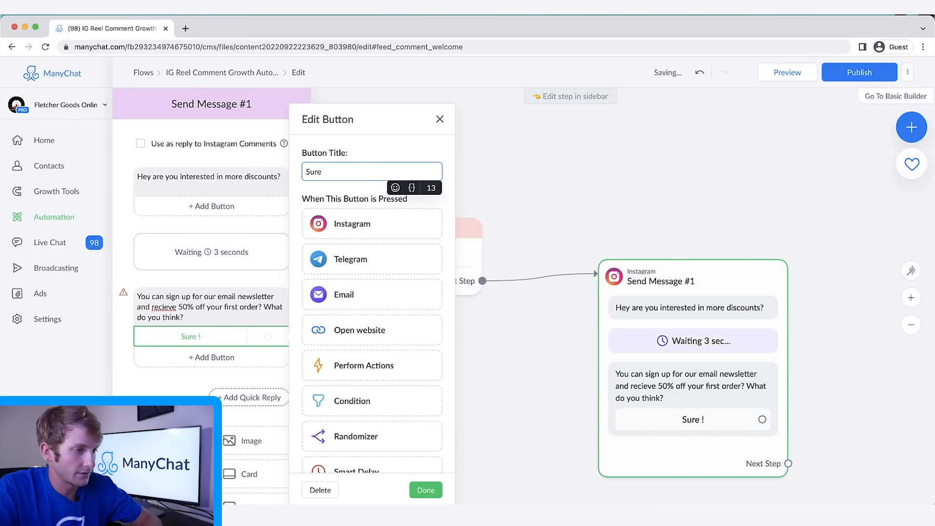
text(!)
click(191, 394)
click(201, 358)
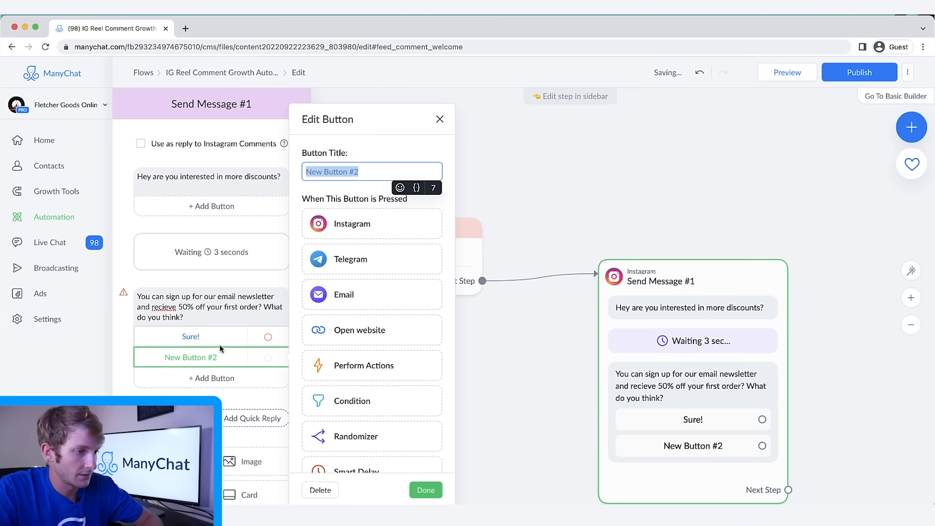
text(Ma)
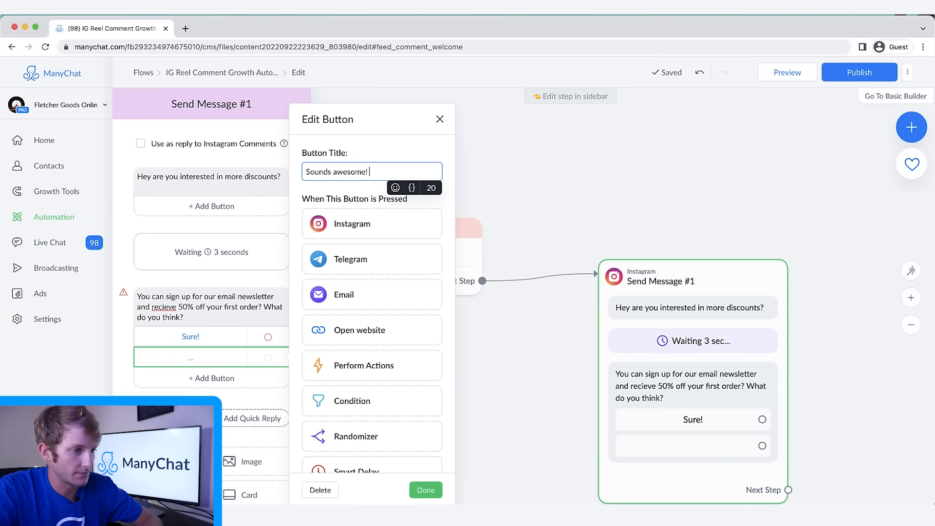
click(180, 391)
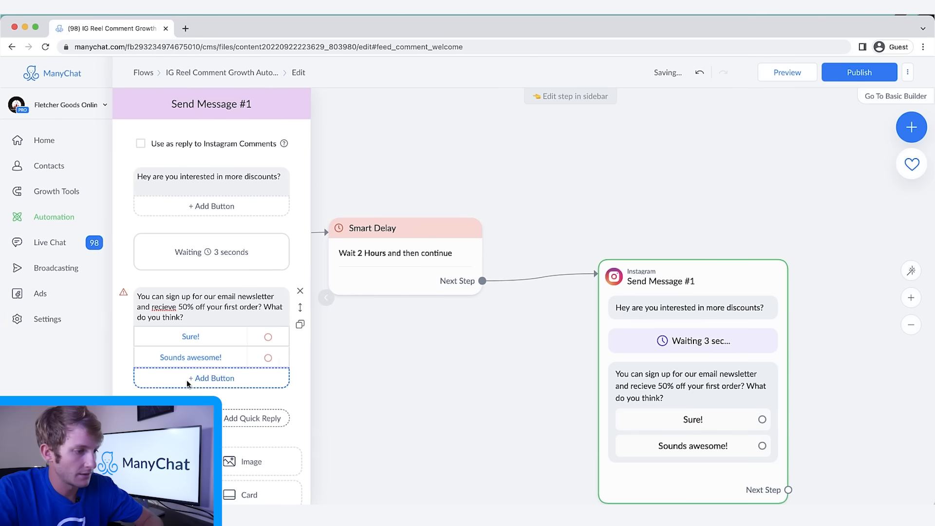
Add a third button titled "No Thanks!" under the newsletter text, without choosing an action for it
click(187, 381)
text(I'm good with my pr)
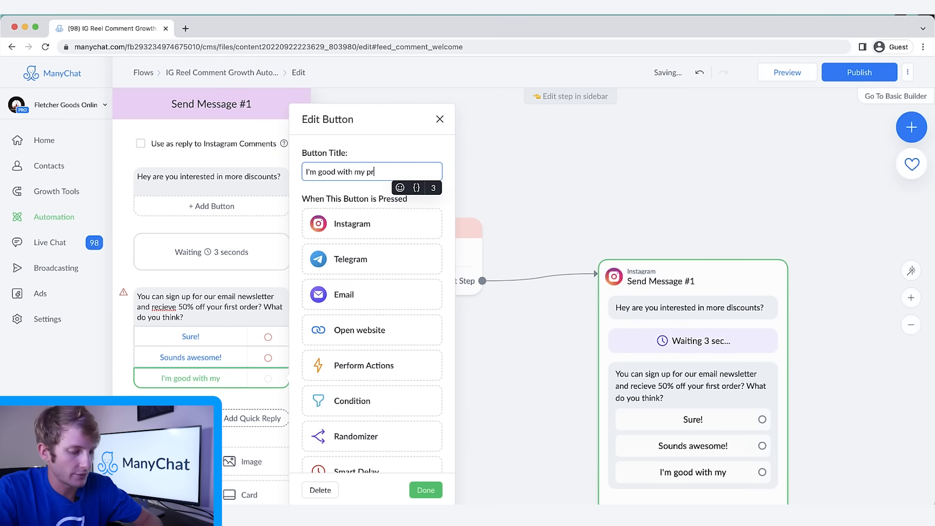
text(de.)
click(195, 393)
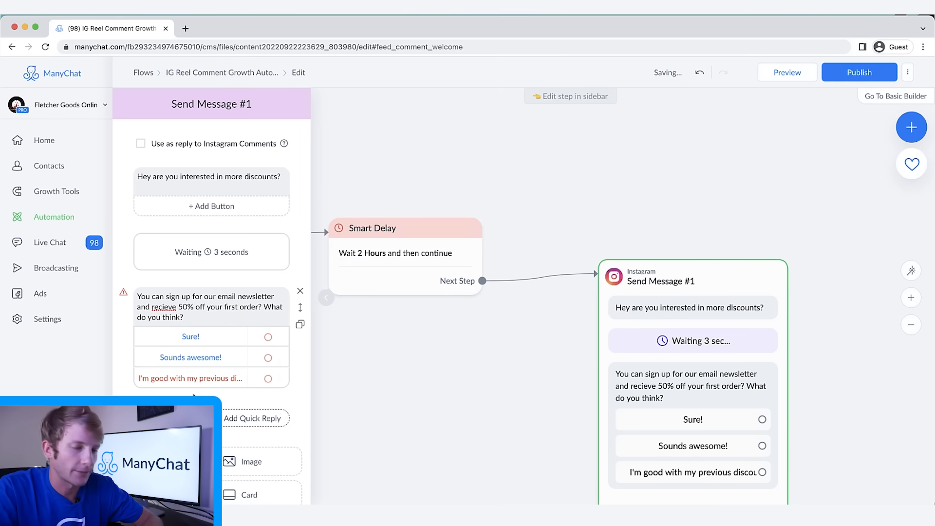
click(216, 379)
text(No Thanks!)
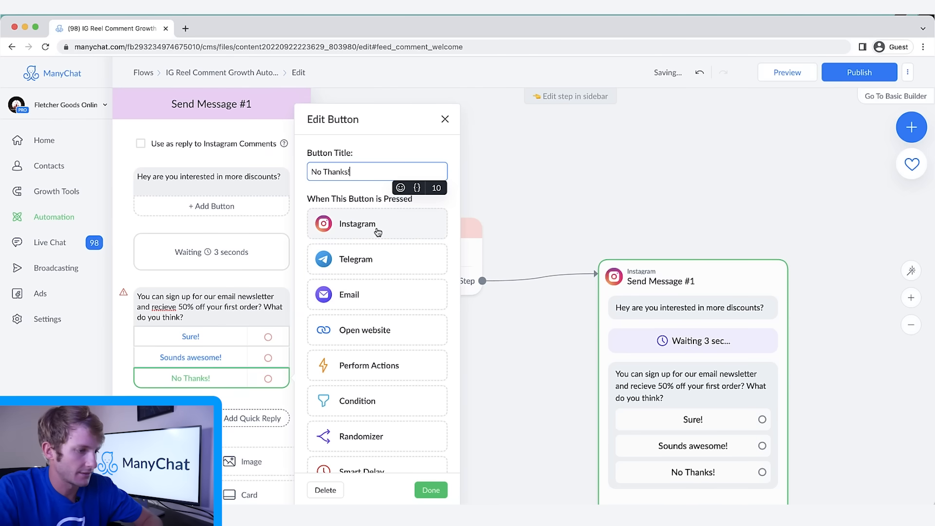
click(431, 490)
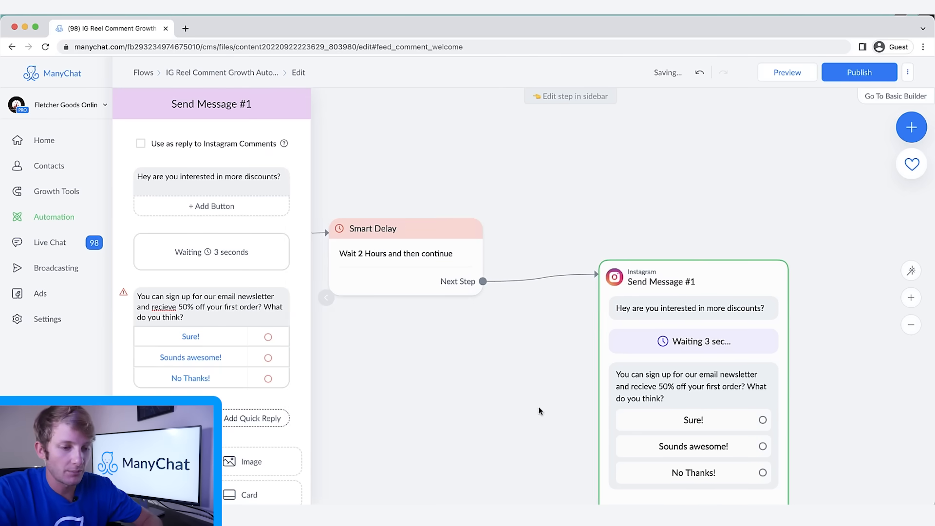
Delete the follow-up Instagram message, the Smart Delay and the Actions step from the flow
scroll(502, 306, down, 5)
scroll(512, 420, down, 2)
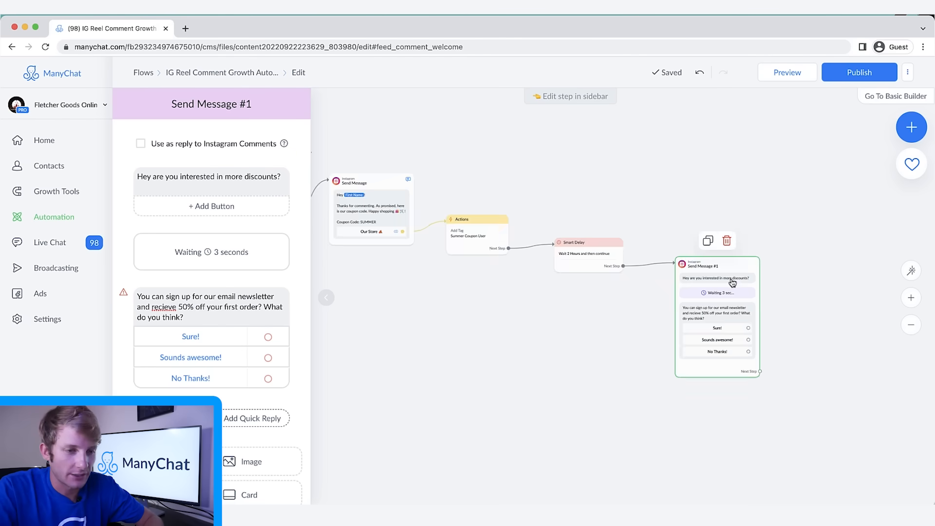
click(727, 236)
click(552, 127)
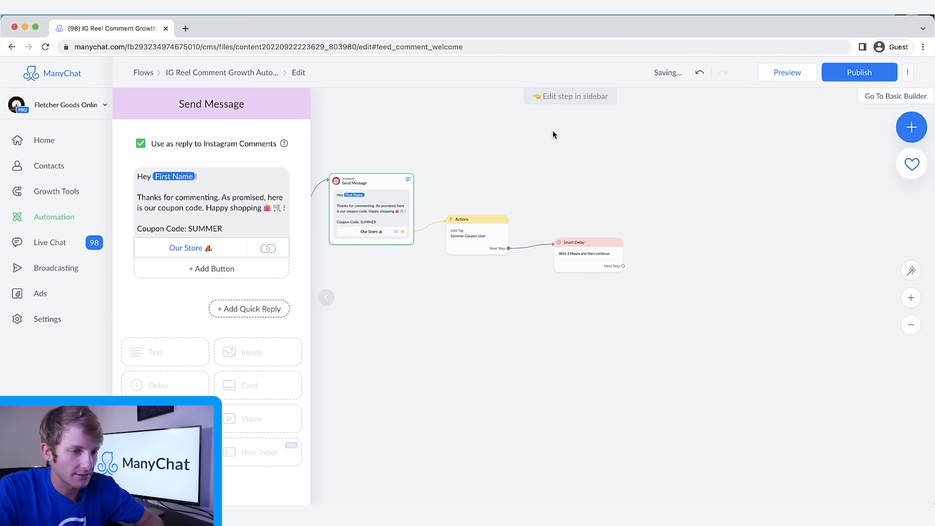
click(588, 253)
click(604, 225)
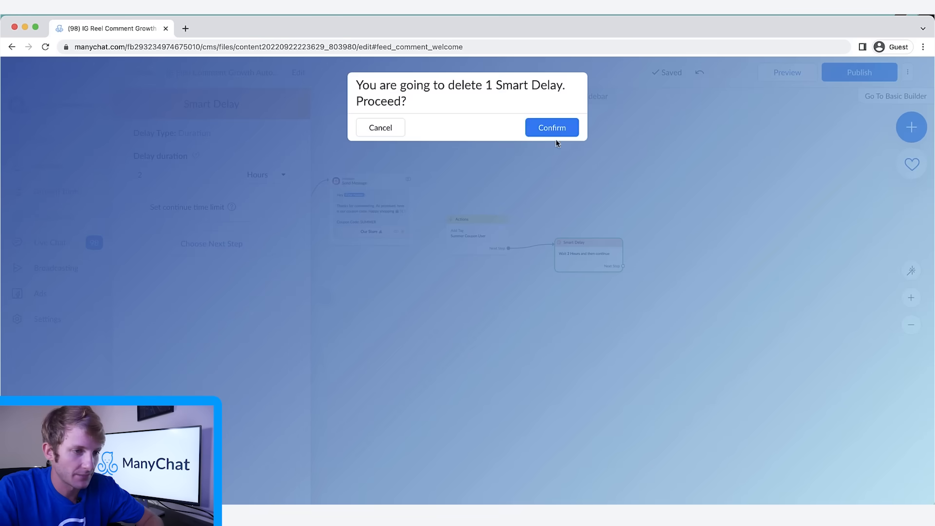
click(553, 127)
click(488, 249)
click(488, 199)
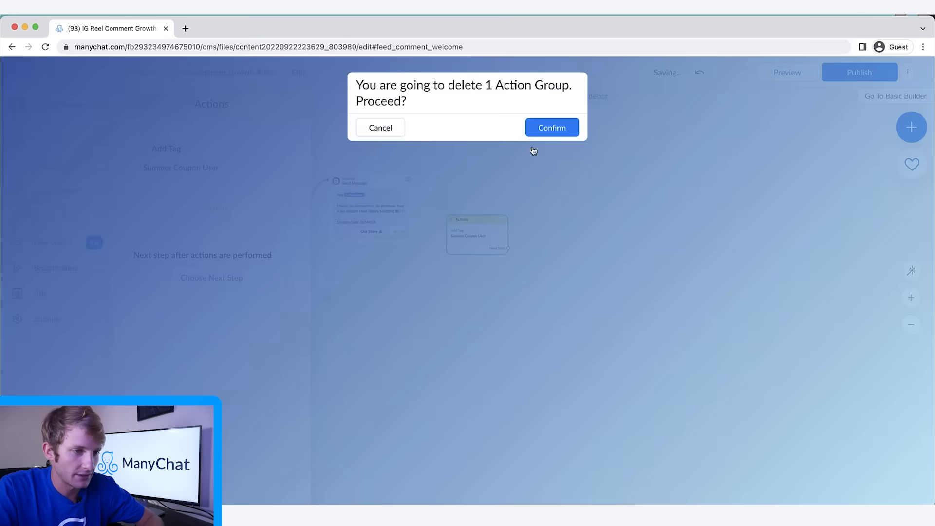
click(552, 123)
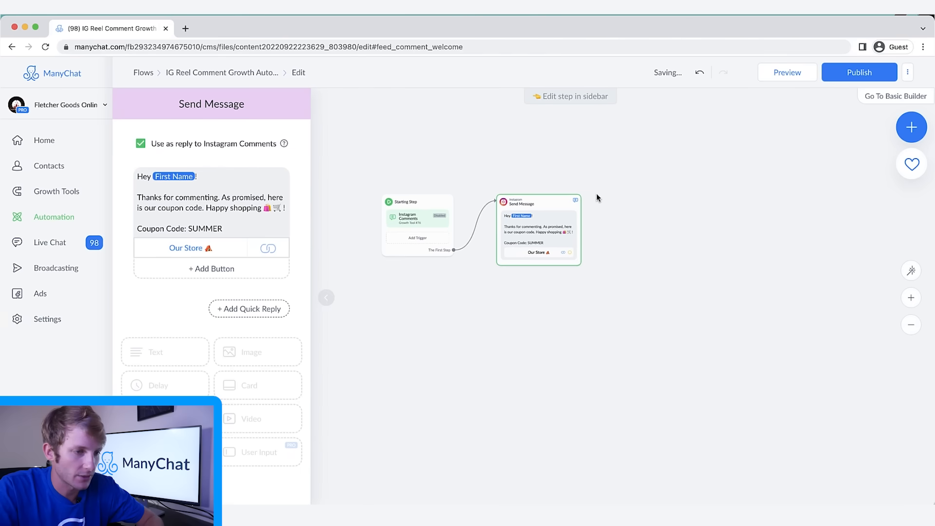
Publish the flow and activate its Instagram Comments trigger
click(858, 72)
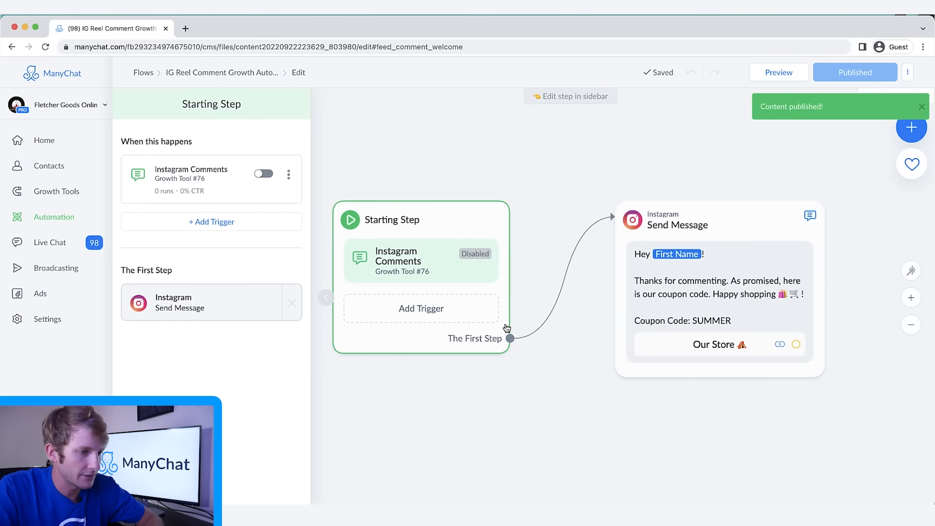
click(422, 267)
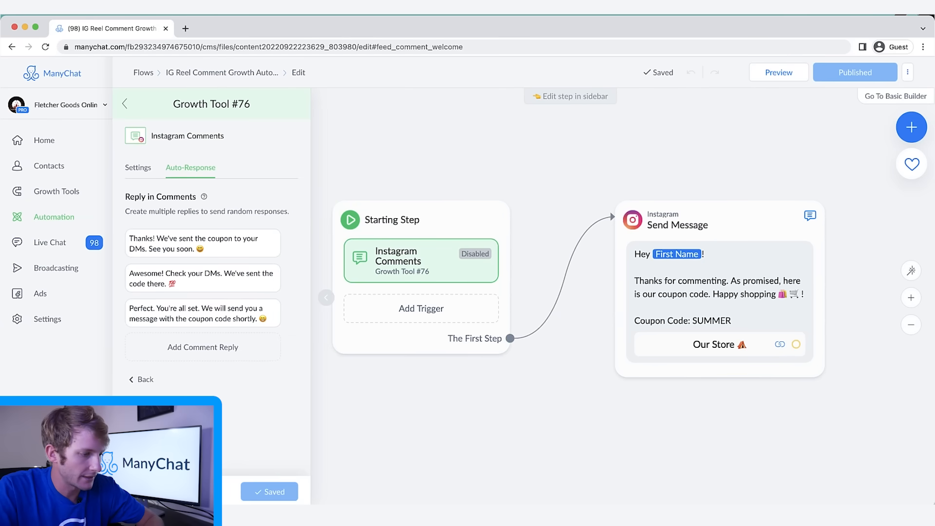
click(136, 492)
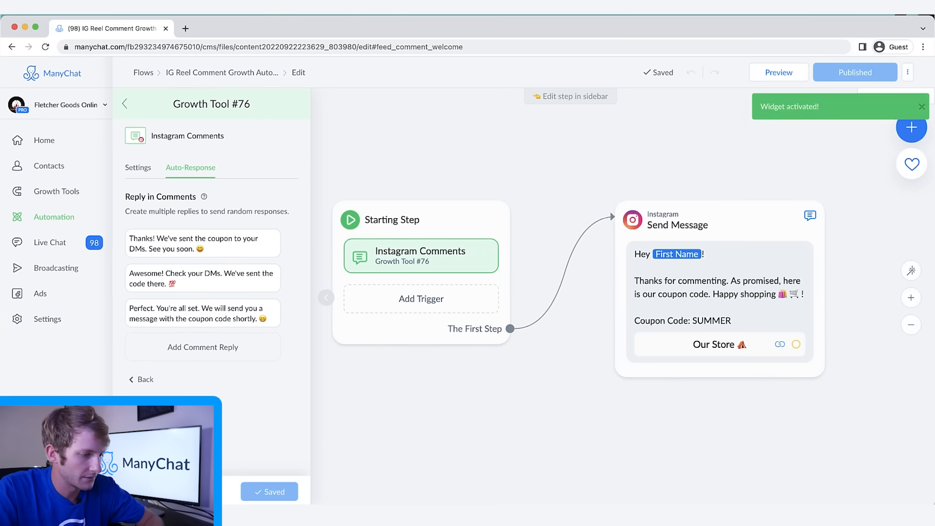
click(135, 492)
click(135, 492)
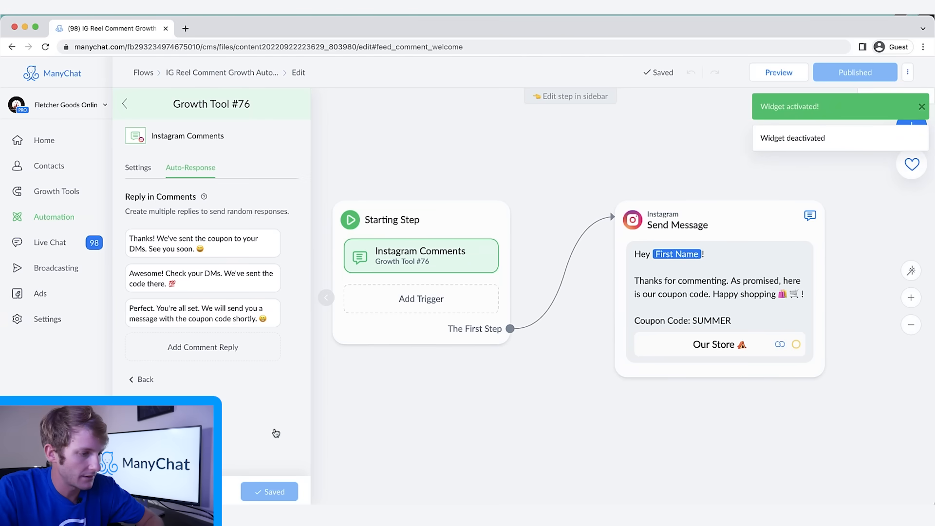
click(448, 433)
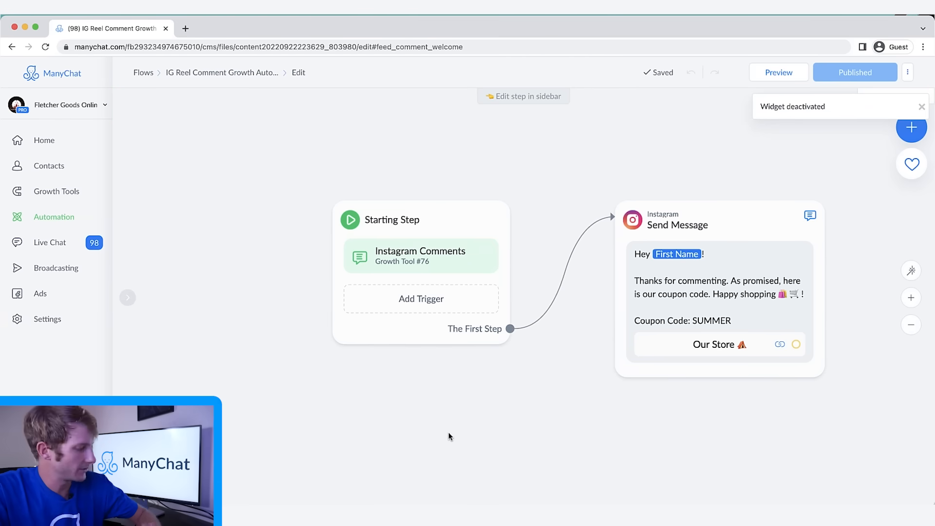